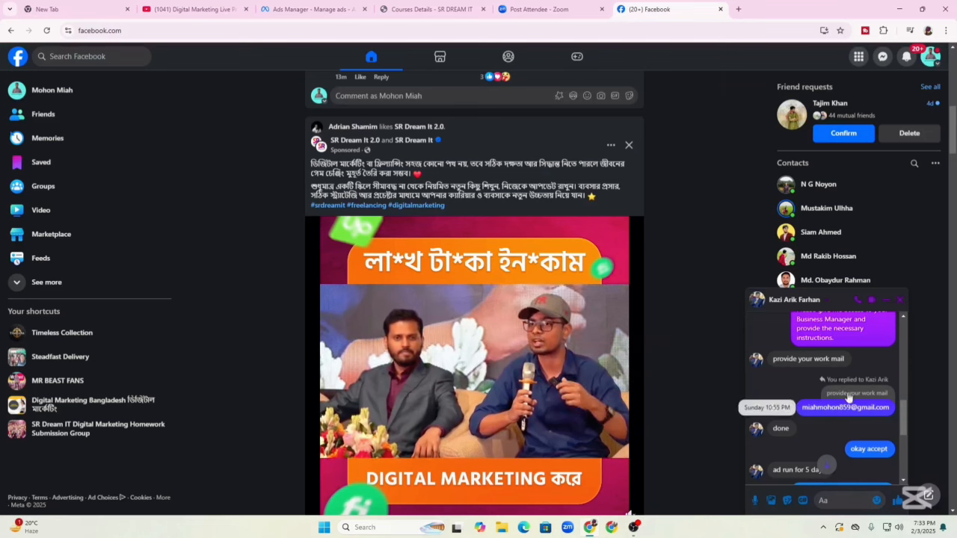
- Read through the client's Messenger chat for the ad's budget, duration, target audience and Business Manager access instructions
scroll(803, 372, up, 1)
scroll(793, 376, up, 1)
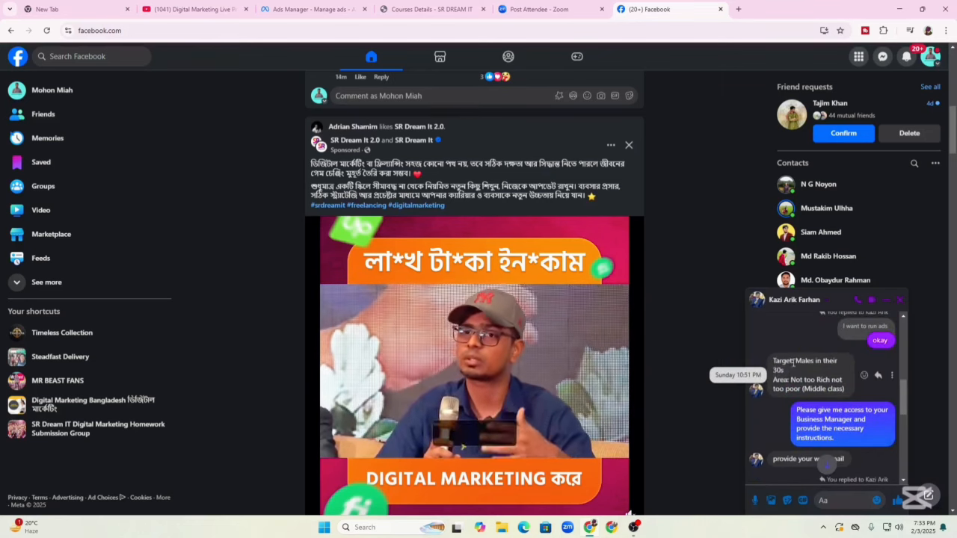
scroll(793, 363, down, 3)
scroll(782, 367, up, 1)
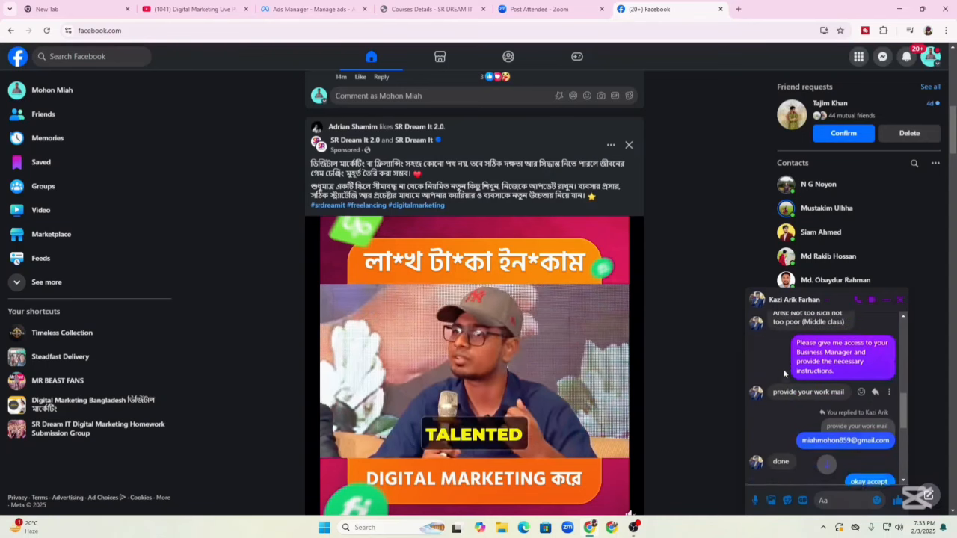
scroll(783, 373, down, 2)
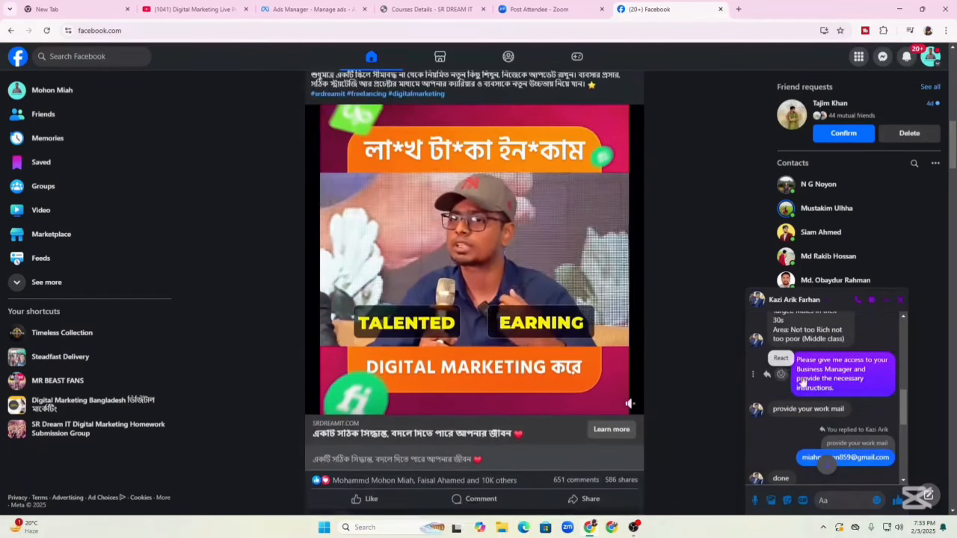
scroll(801, 378, up, 1)
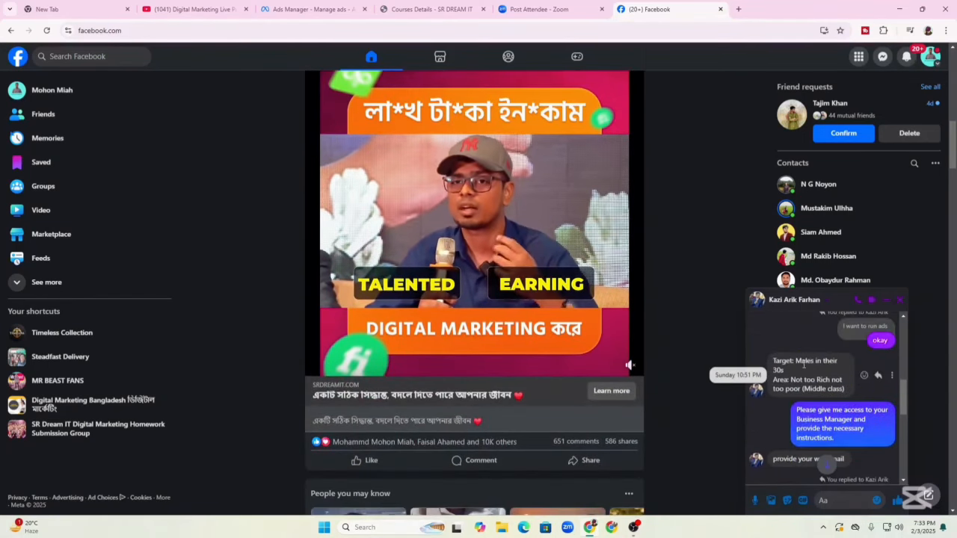
scroll(800, 370, up, 2)
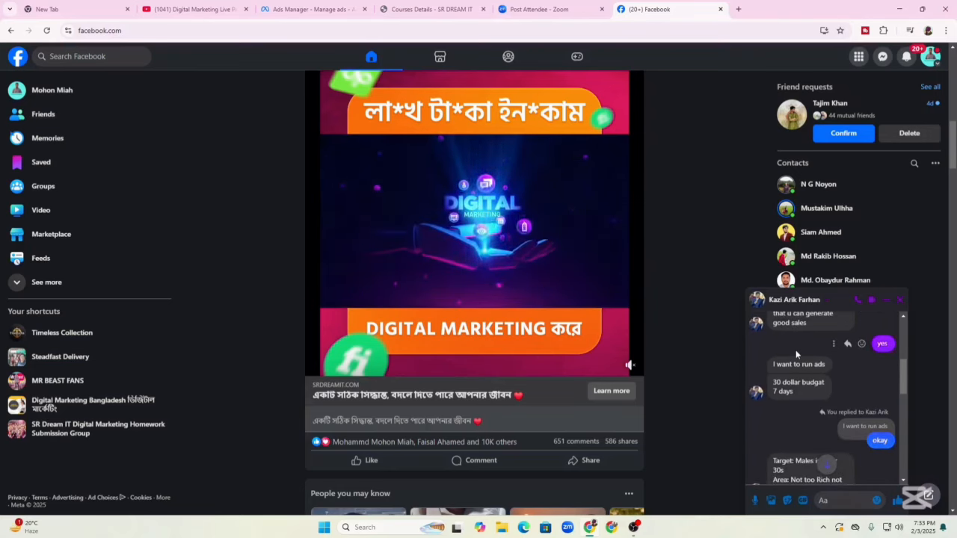
scroll(784, 346, up, 2)
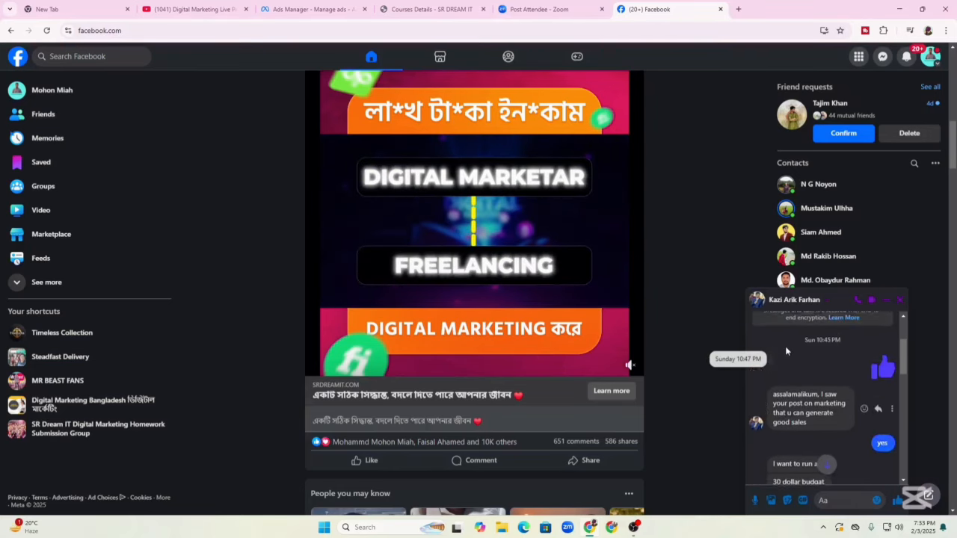
scroll(784, 346, up, 1)
scroll(784, 352, down, 3)
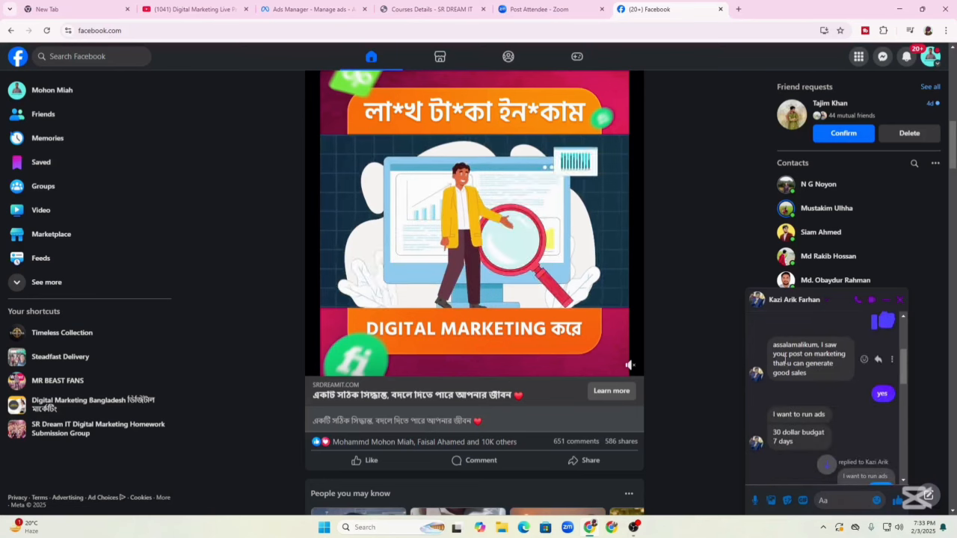
- Switch to Meta Ads Manager and review the New Engagement Campaign's category, objective and campaign budget settings
click(300, 9)
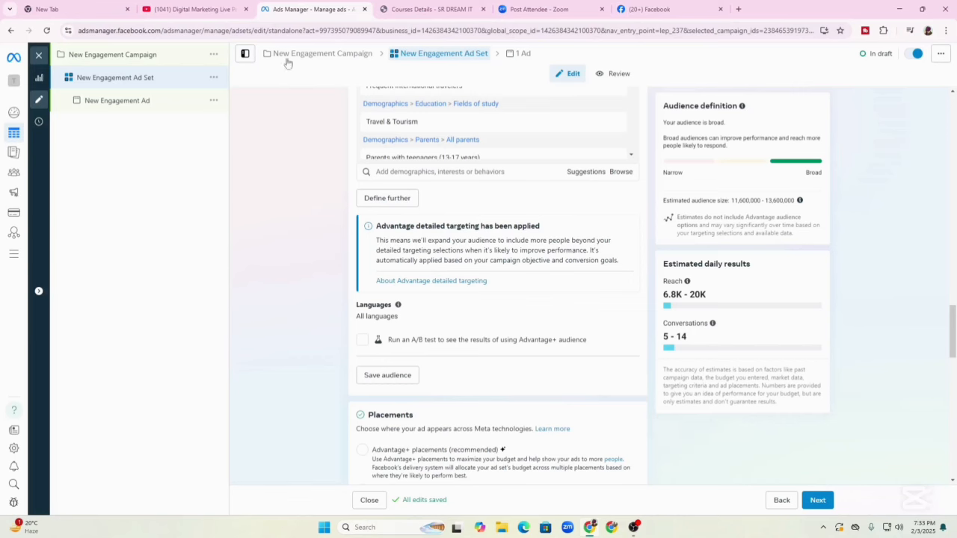
click(106, 54)
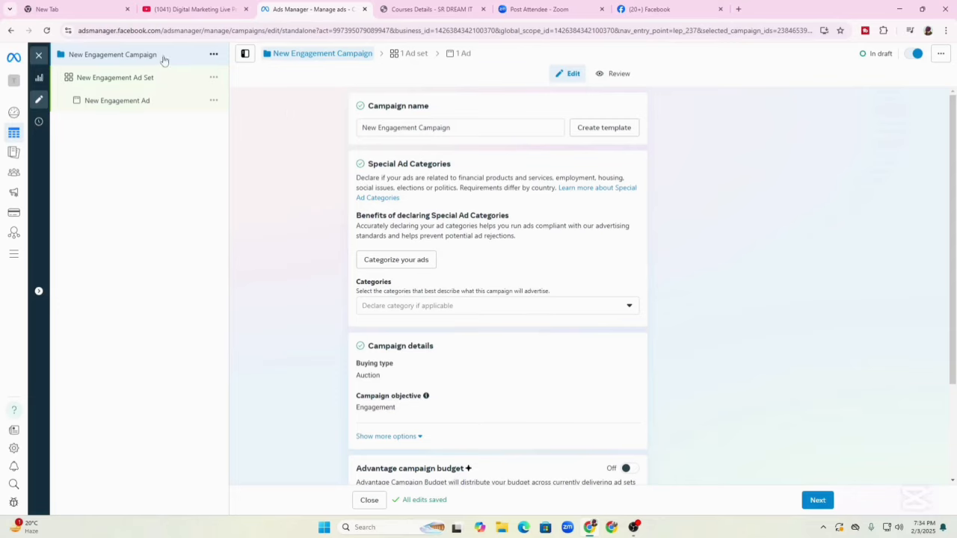
scroll(412, 173, down, 2)
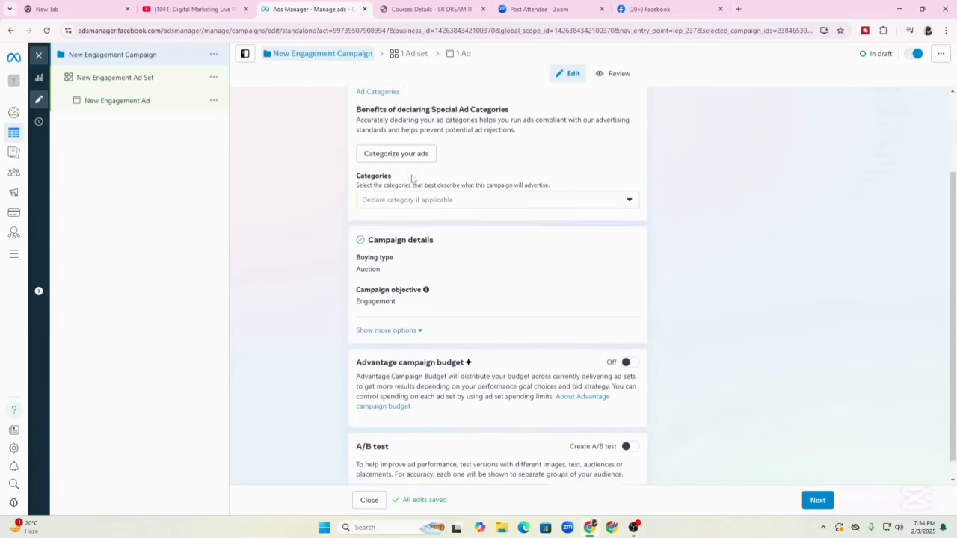
scroll(471, 241, up, 2)
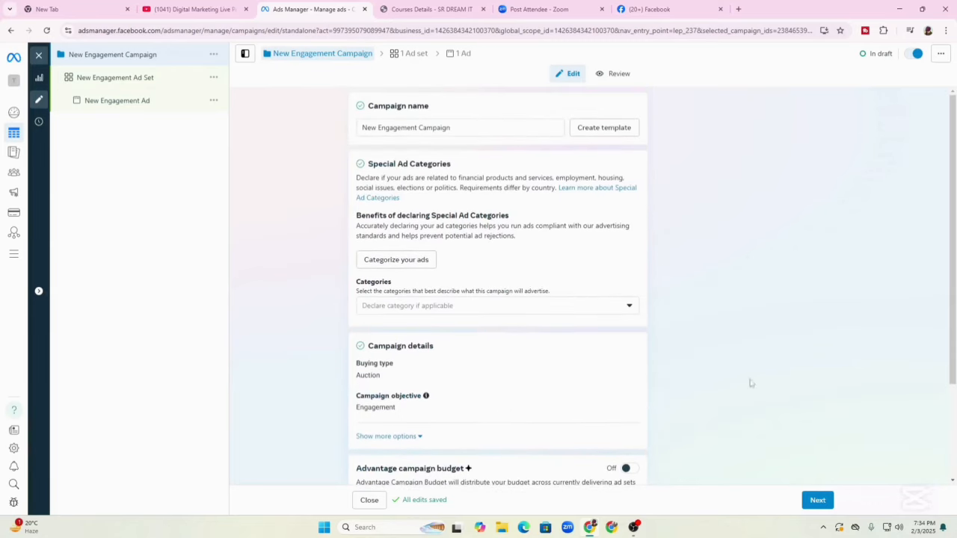
- Continue to New Engagement Ad Set and review its conversion location, messaging apps, performance goal, daily budget and schedule
click(819, 501)
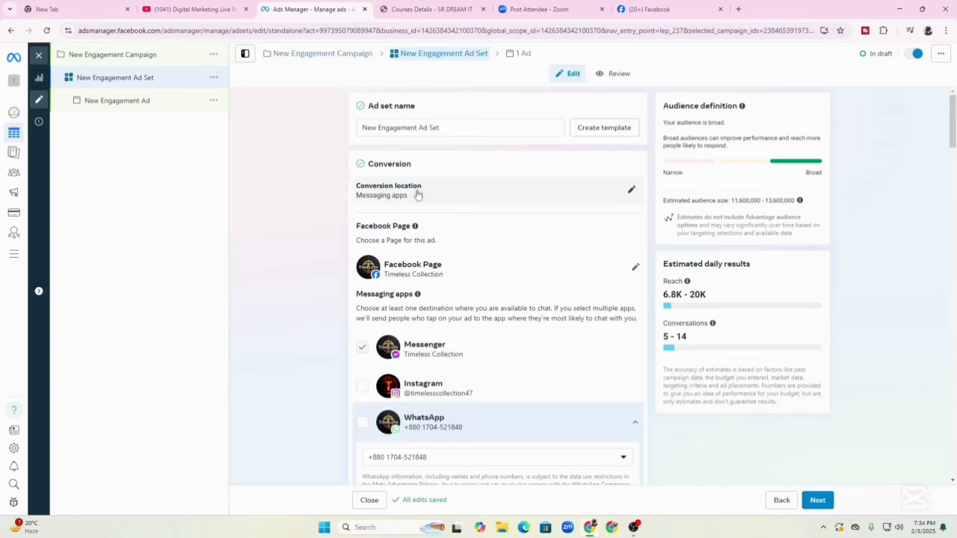
scroll(419, 194, down, 1)
scroll(420, 195, up, 1)
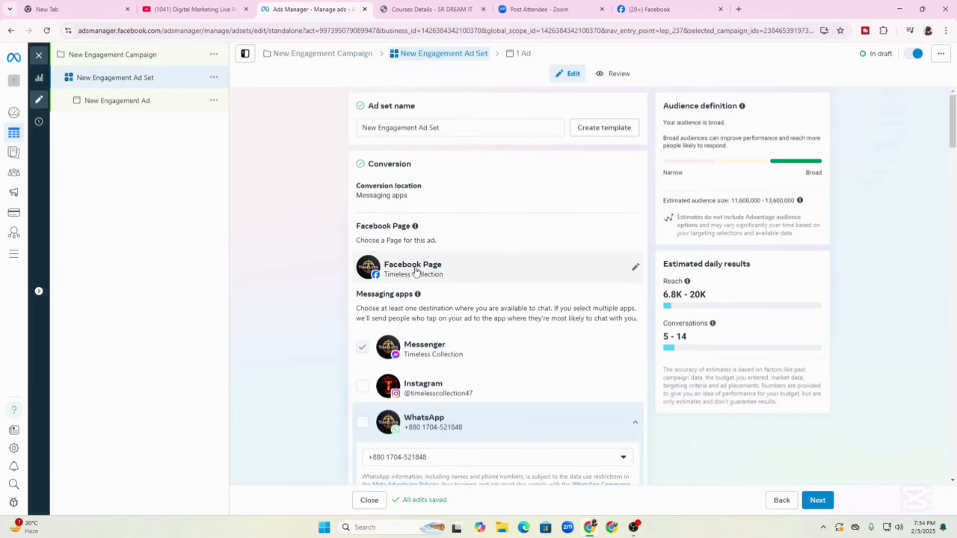
scroll(374, 263, down, 1)
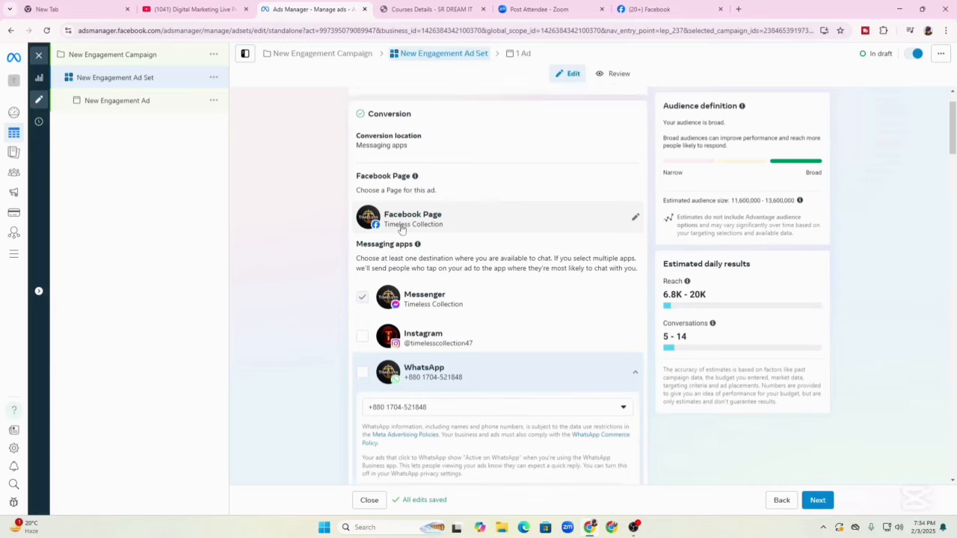
scroll(378, 269, down, 3)
scroll(396, 274, down, 3)
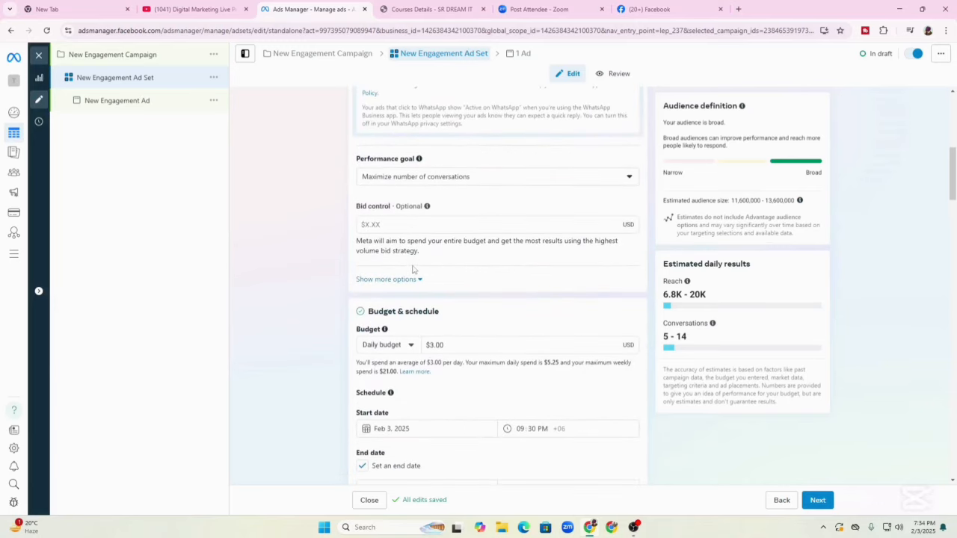
scroll(426, 354, down, 1)
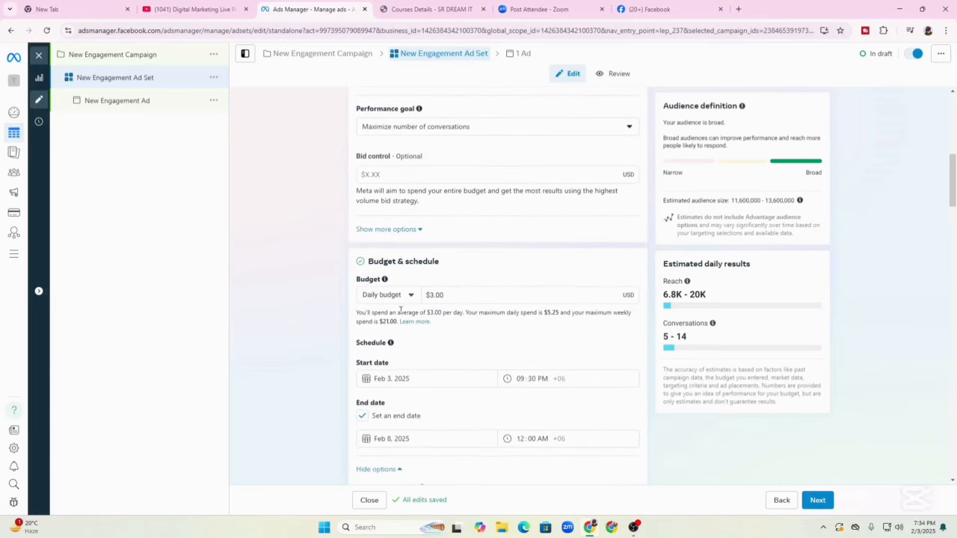
click(431, 296)
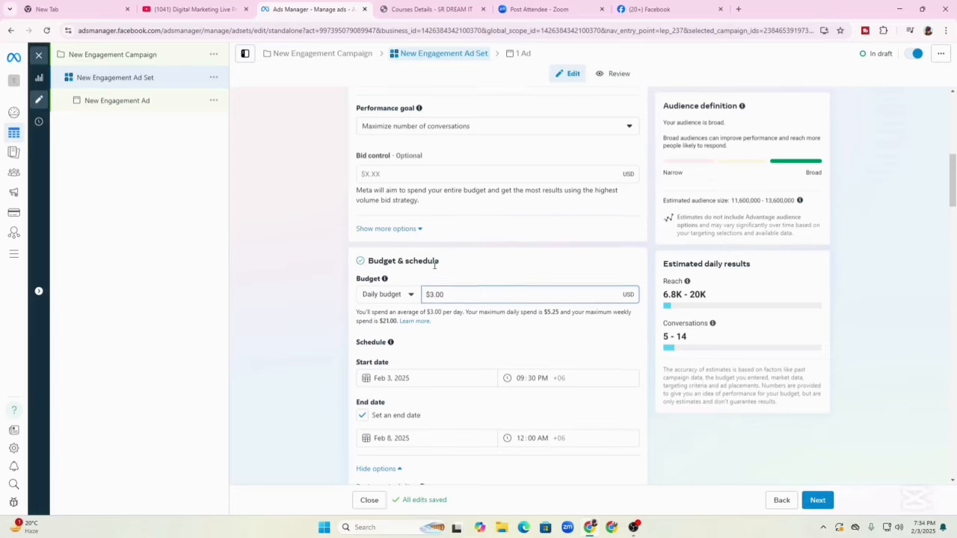
scroll(433, 271, down, 1)
scroll(432, 262, down, 1)
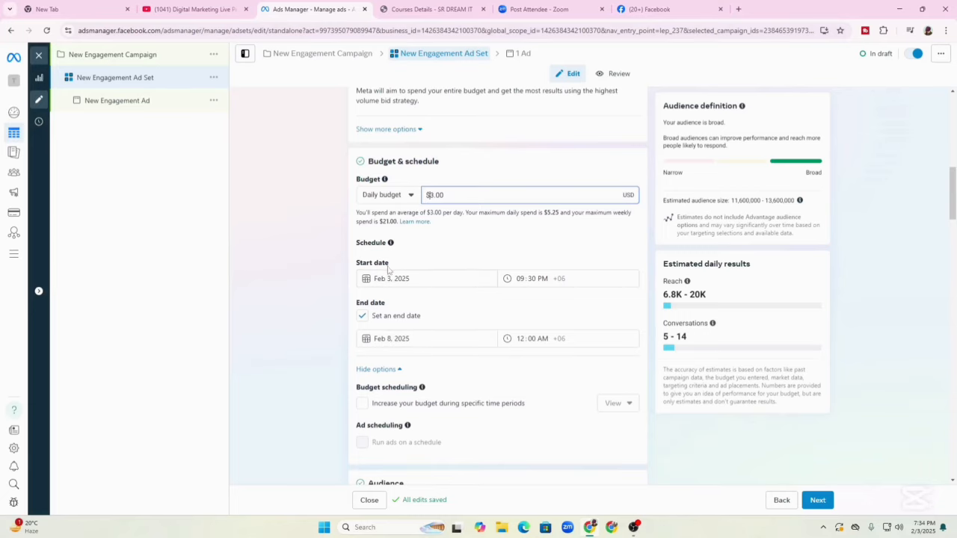
scroll(392, 280, down, 1)
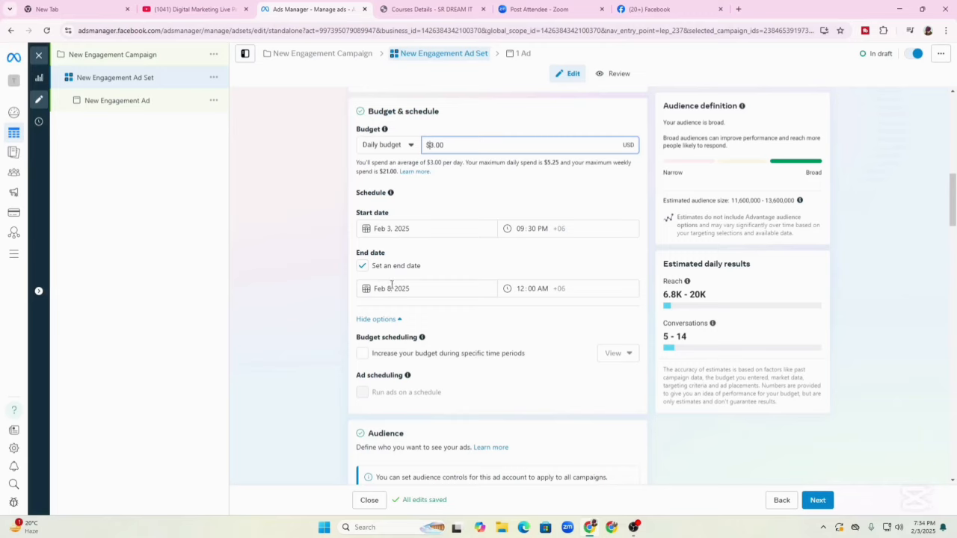
scroll(515, 247, down, 1)
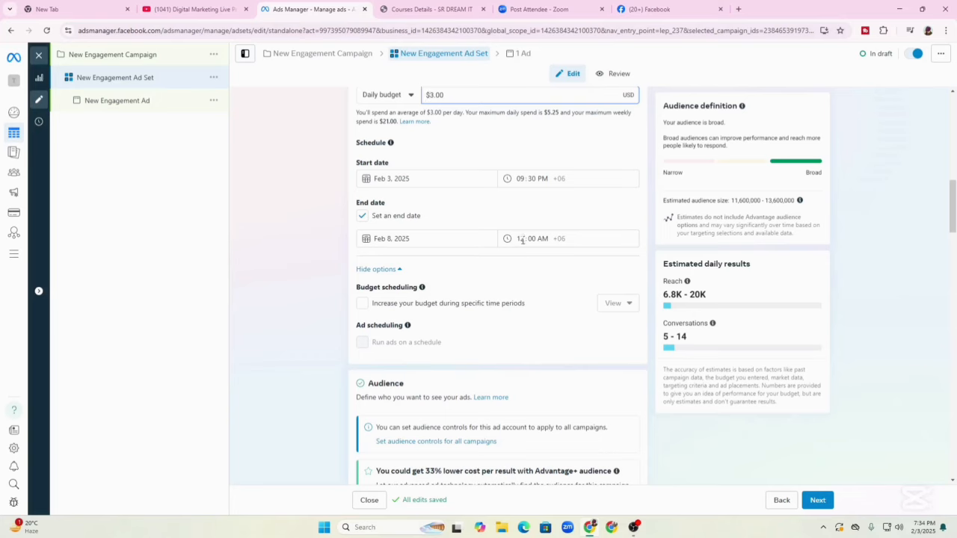
- Examine the ad set's audience section, covering custom audiences, locations, age range and gender
scroll(469, 243, down, 8)
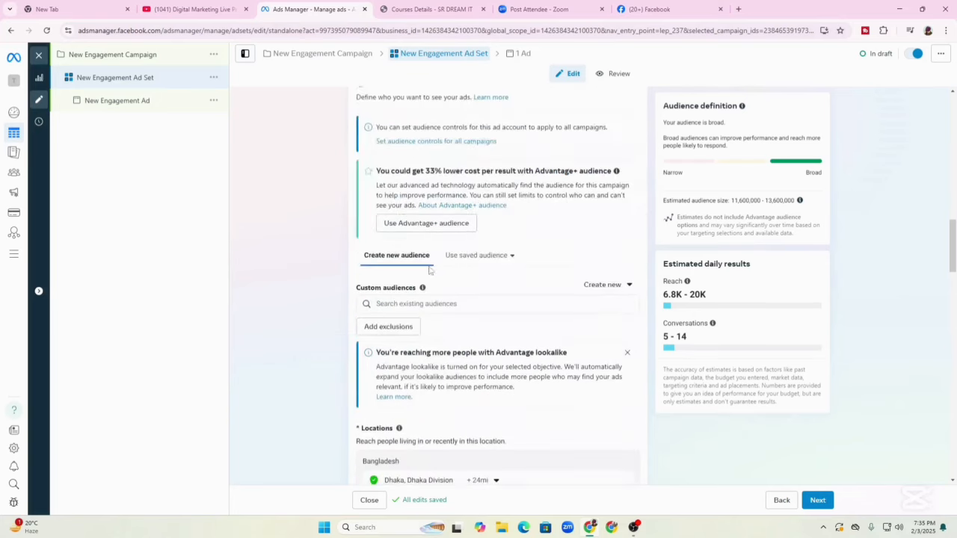
scroll(423, 281, down, 2)
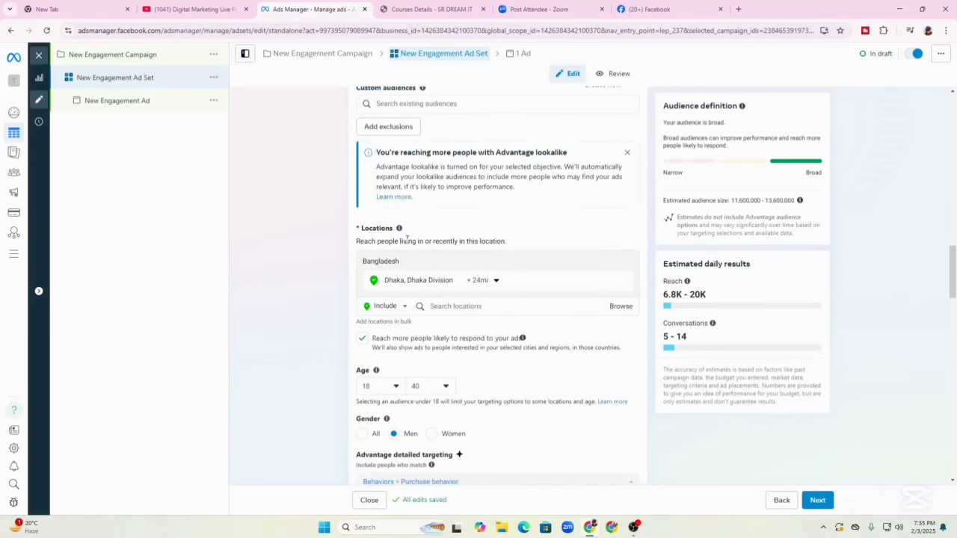
scroll(386, 284, down, 1)
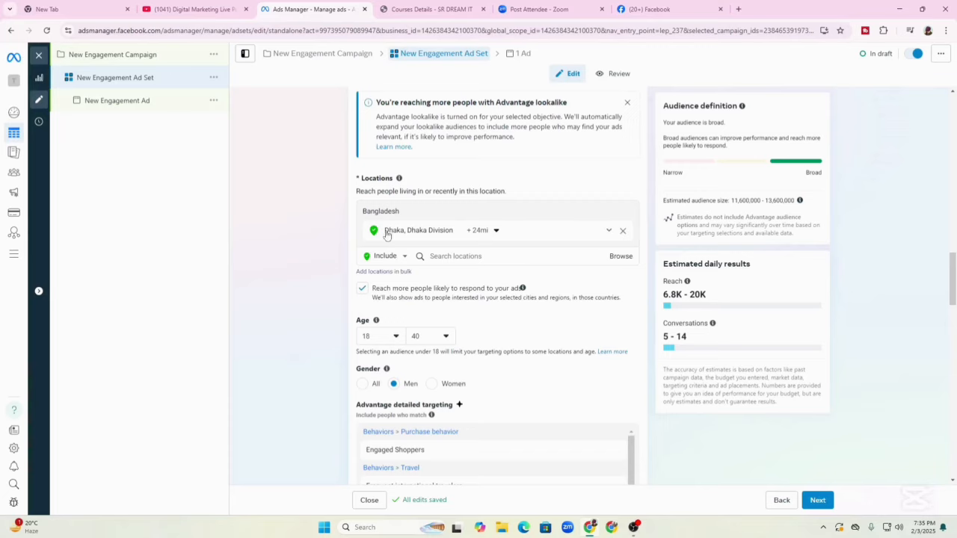
scroll(404, 233, down, 1)
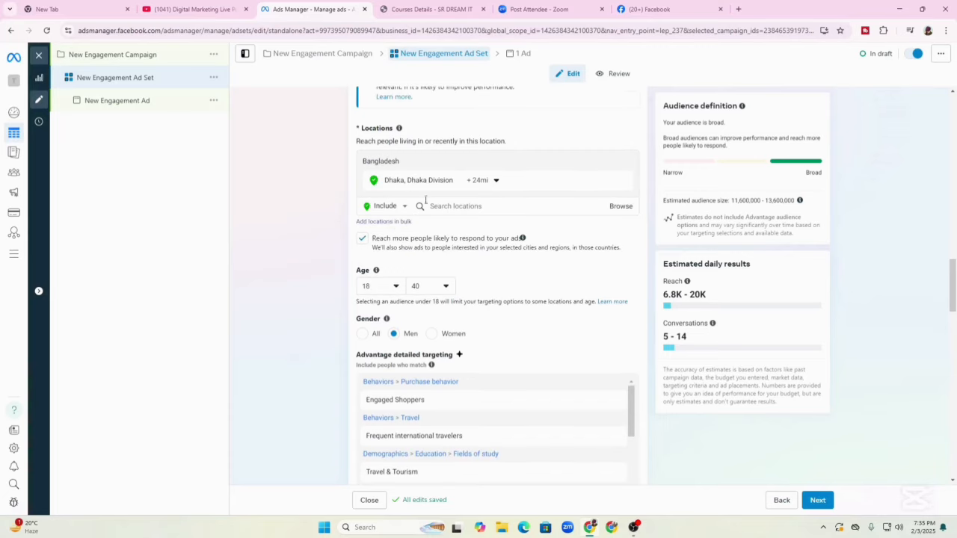
scroll(400, 238, down, 1)
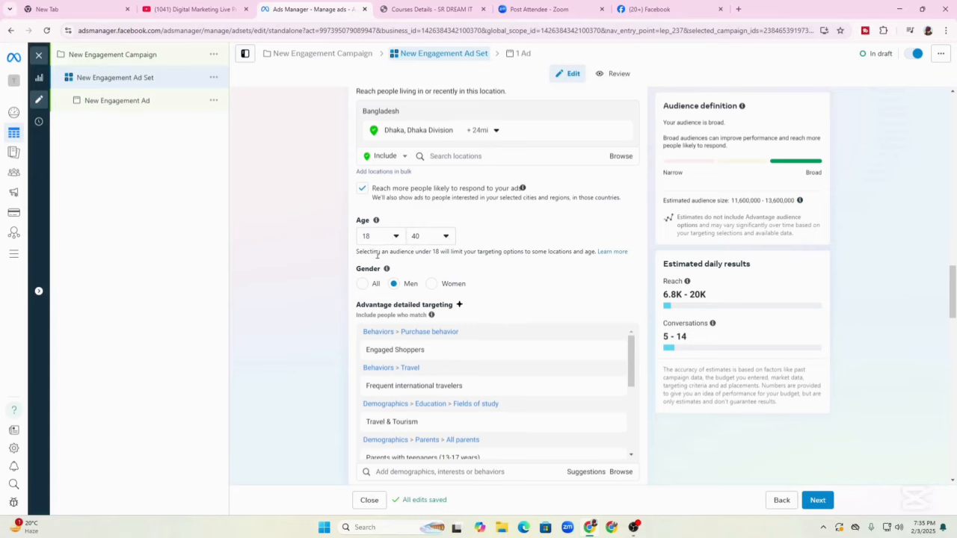
scroll(377, 255, down, 1)
scroll(397, 243, down, 1)
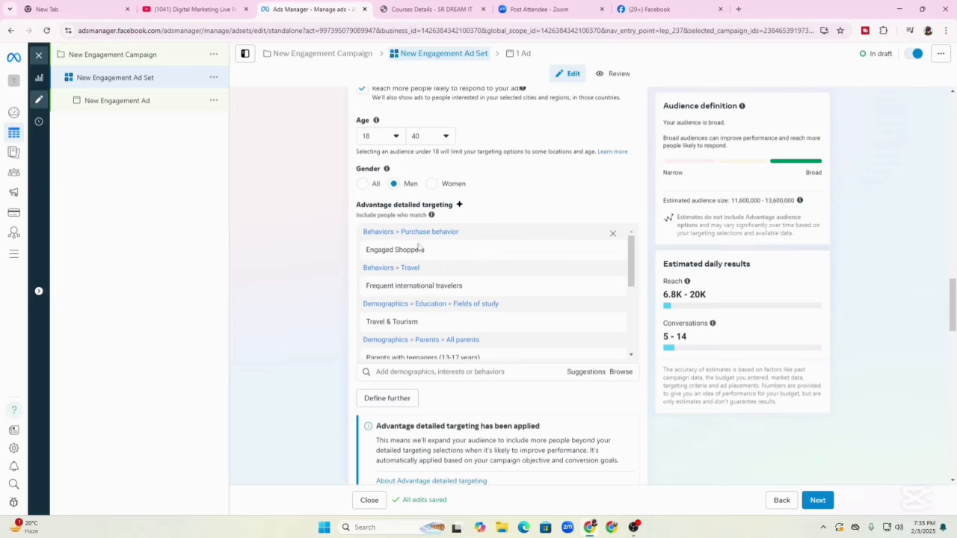
- Examine the behaviors, demographics and interests in the ad set's Advantage detailed targeting list, including their audience descriptions
mouse_move(399, 258)
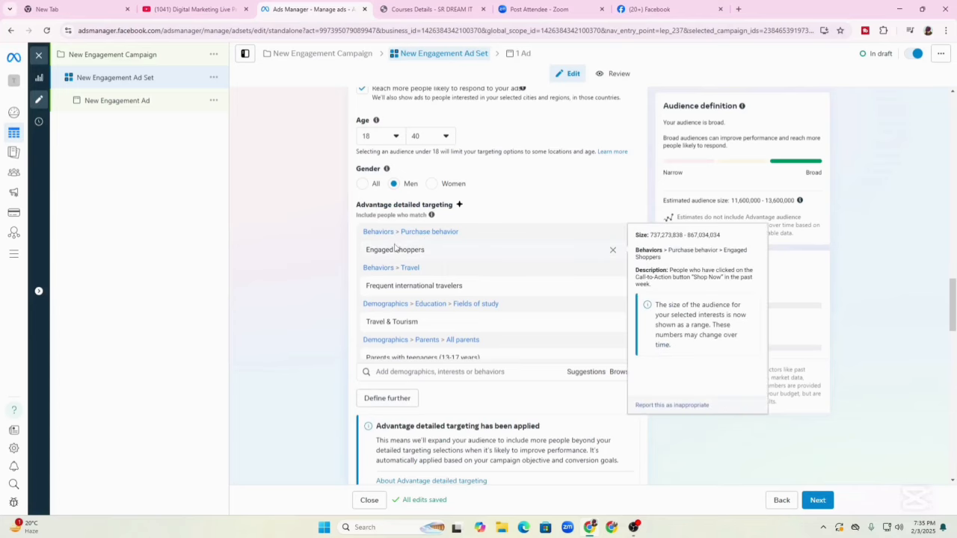
scroll(395, 249, down, 1)
scroll(389, 249, up, 1)
scroll(401, 264, down, 1)
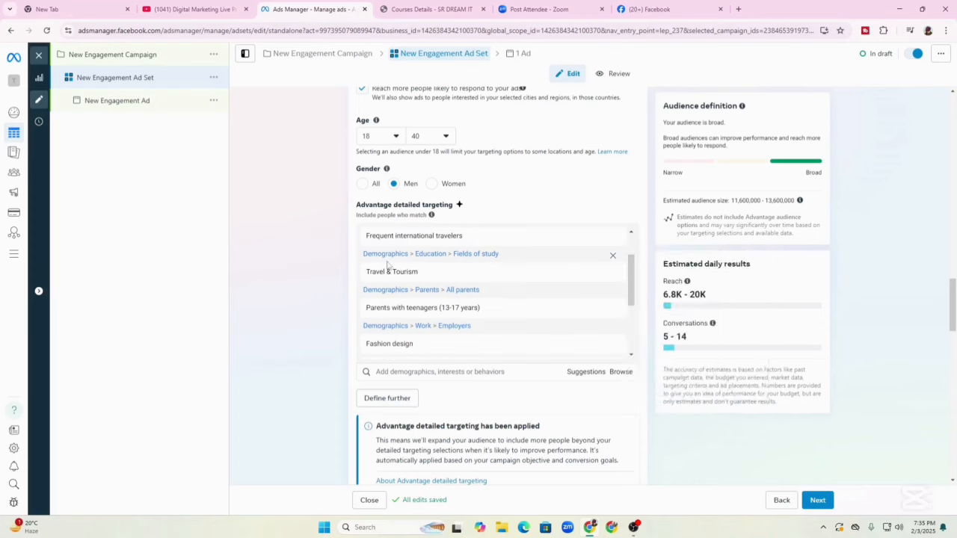
mouse_move(391, 311)
scroll(418, 321, down, 1)
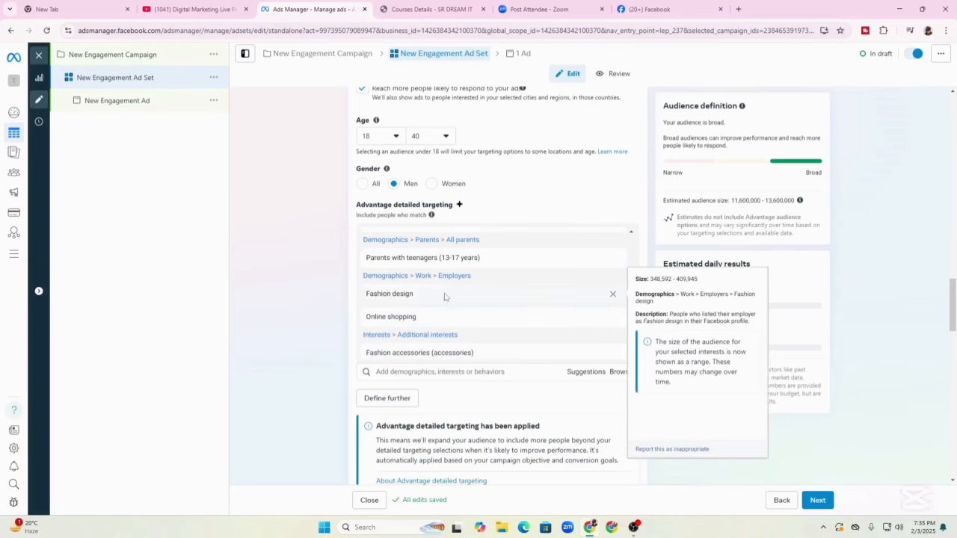
mouse_move(437, 314)
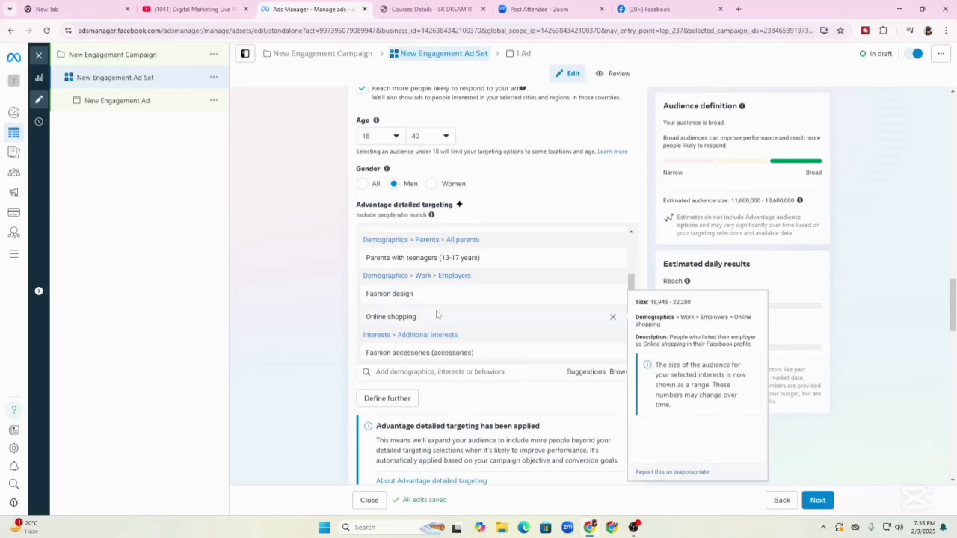
mouse_move(497, 262)
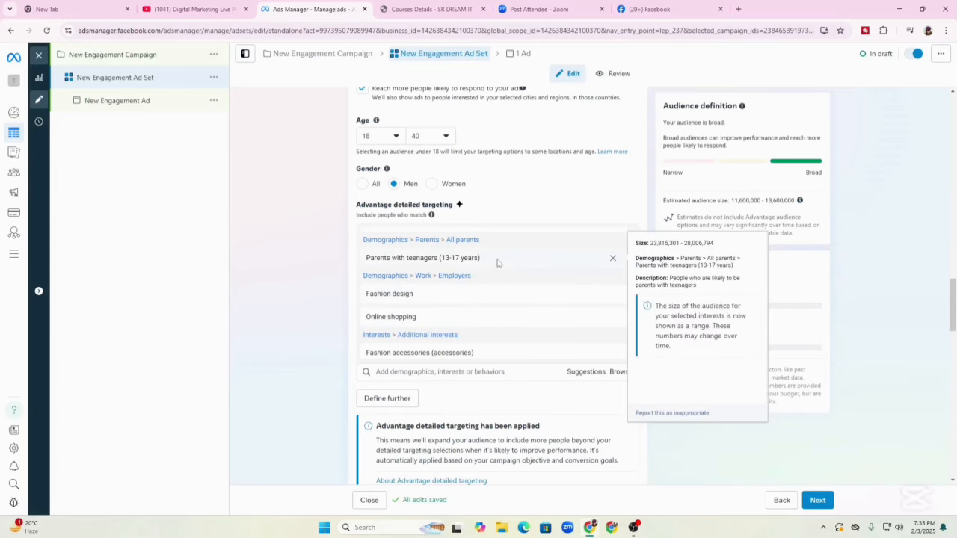
- Recheck the ad set's age, gender and targeting settings, and review its manual placements and platforms
scroll(491, 268, up, 5)
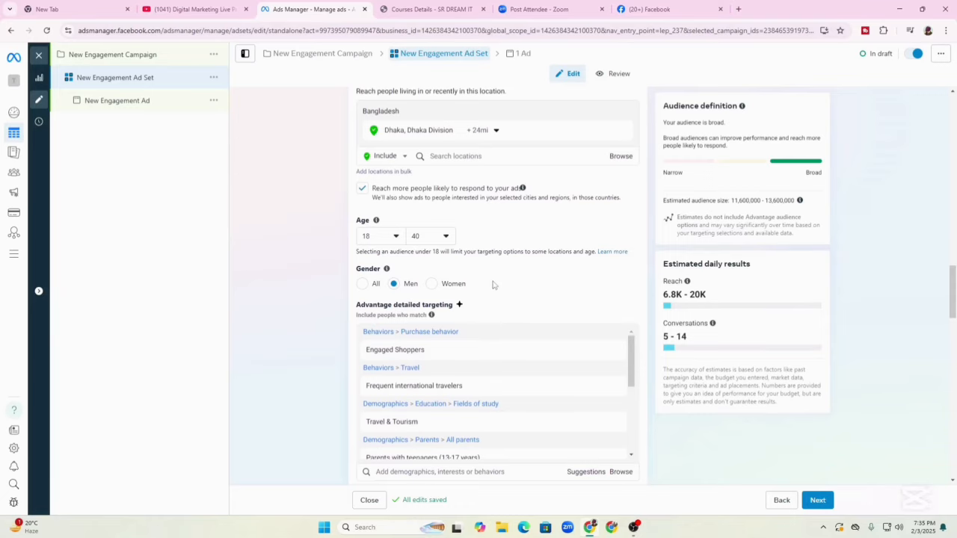
scroll(481, 283, down, 1)
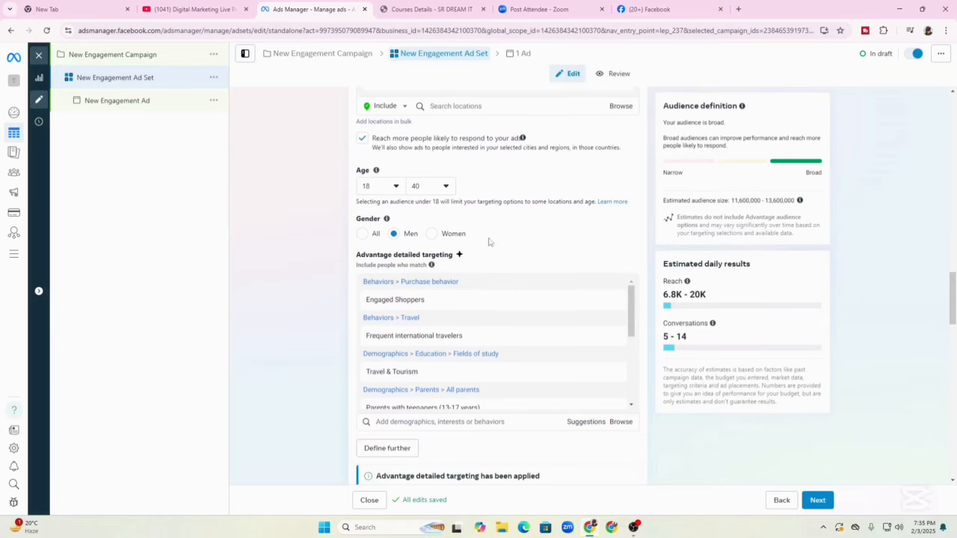
scroll(486, 242, down, 3)
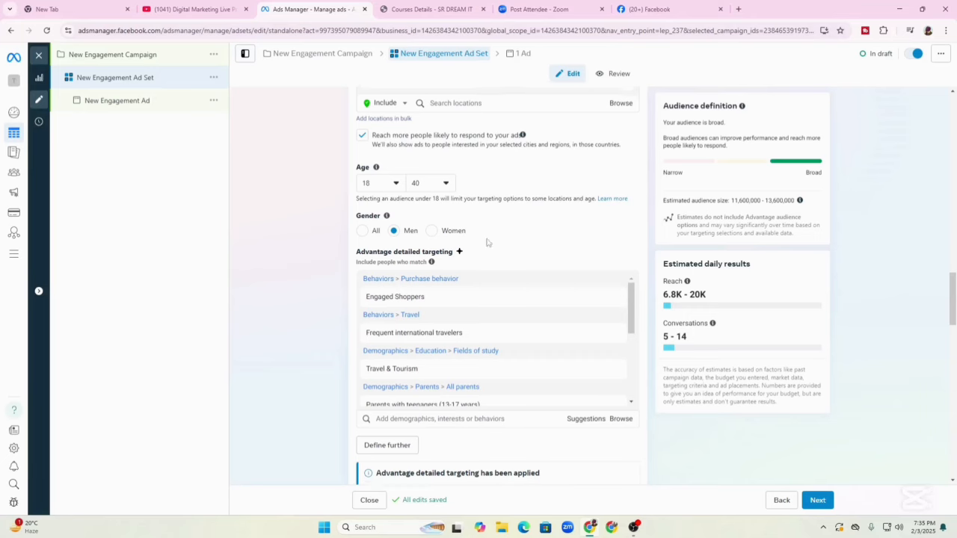
scroll(468, 229, down, 5)
scroll(448, 359, down, 8)
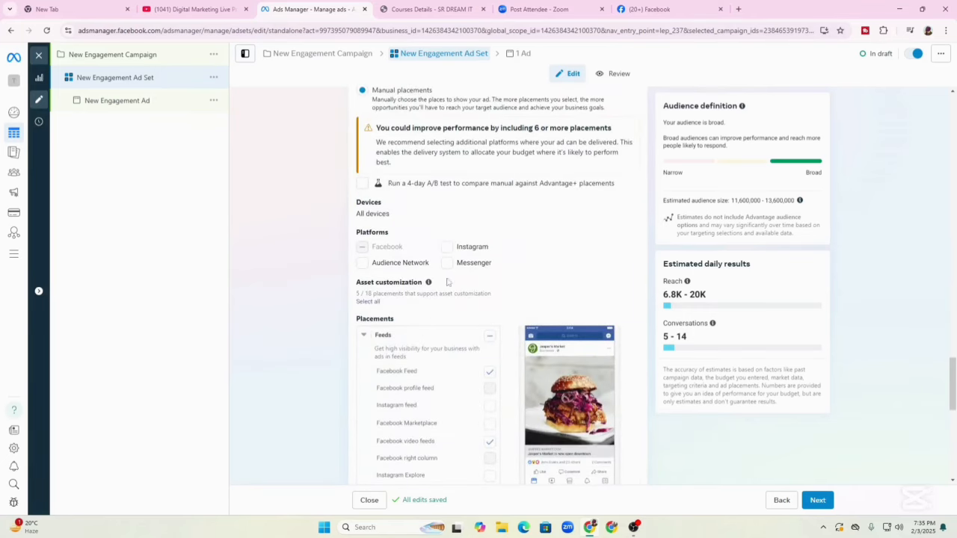
- Review the ad set's device, platform and feed placement selections and continue to New Engagement Ad
scroll(400, 341, down, 2)
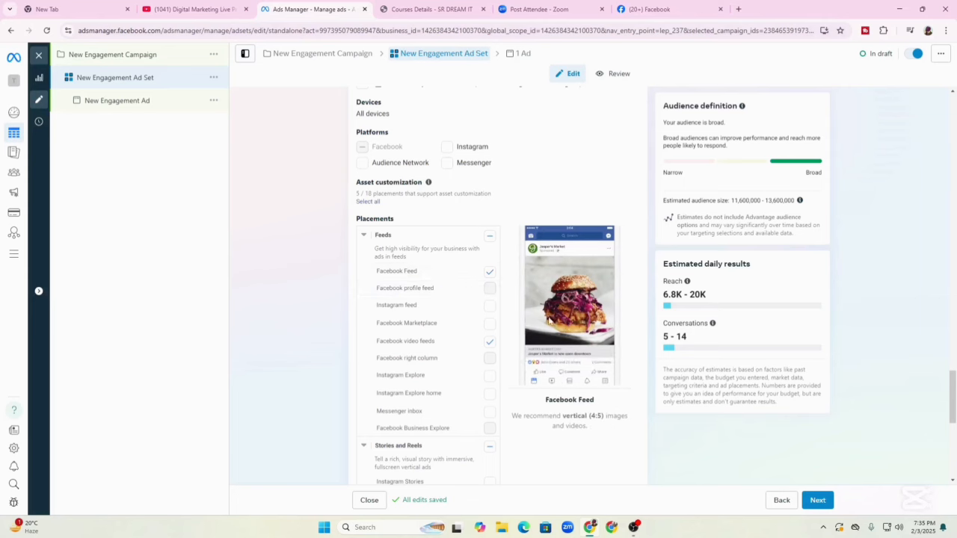
scroll(783, 479, down, 2)
click(821, 500)
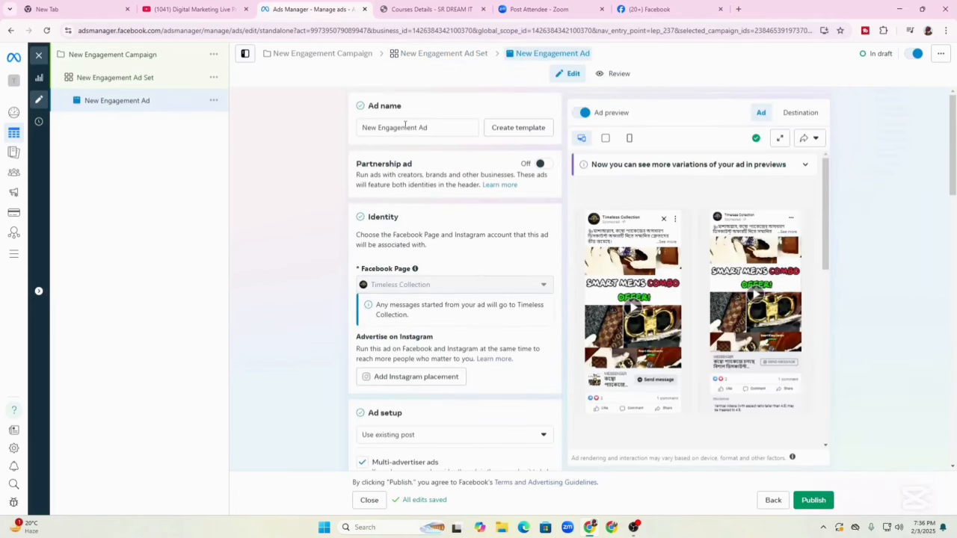
- Review the ad's Facebook Page identity and view the ad setup choices, keeping Use existing post
scroll(363, 196, down, 2)
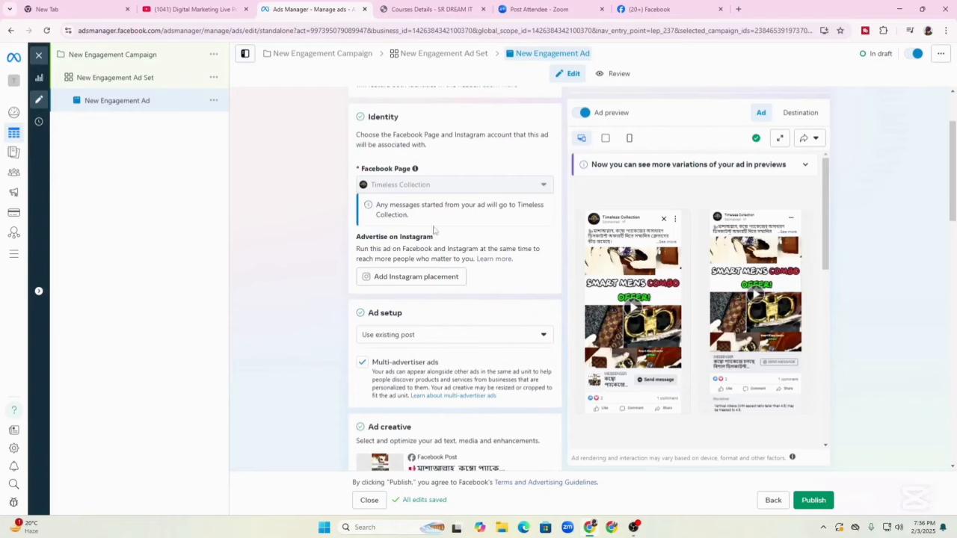
click(542, 337)
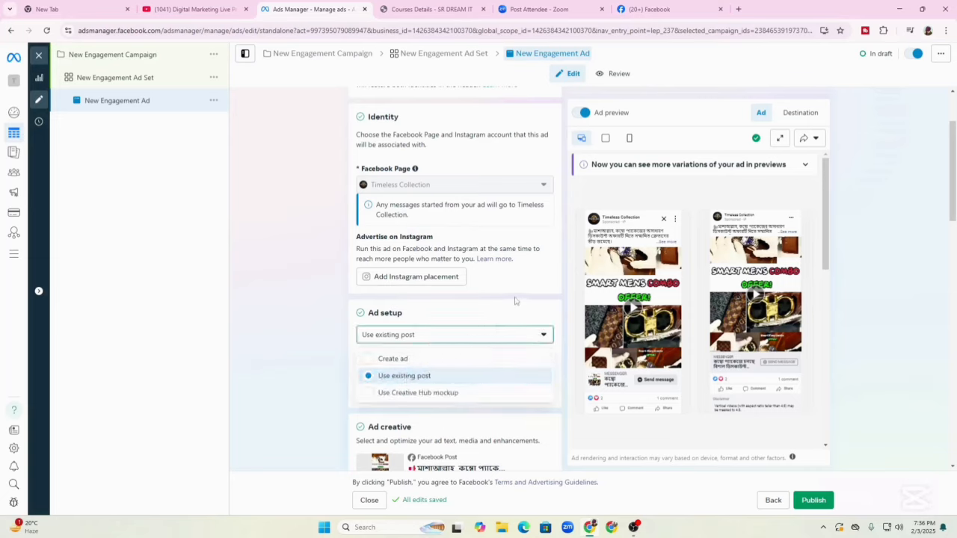
click(514, 300)
click(528, 336)
click(526, 301)
- Examine the ad's creative post, primary text, call to action, message template and tracking settings
scroll(433, 310, down, 1)
scroll(432, 312, down, 1)
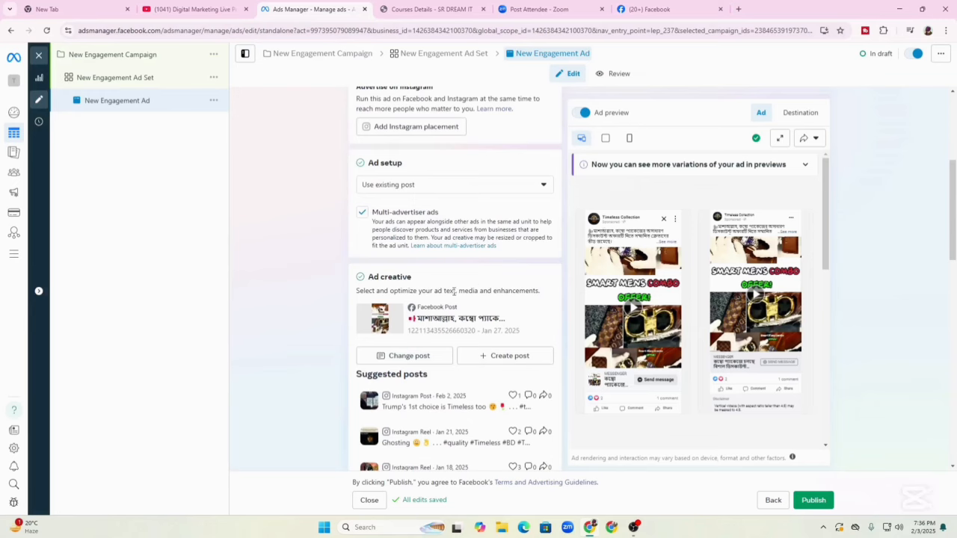
scroll(441, 299, down, 2)
scroll(442, 277, down, 3)
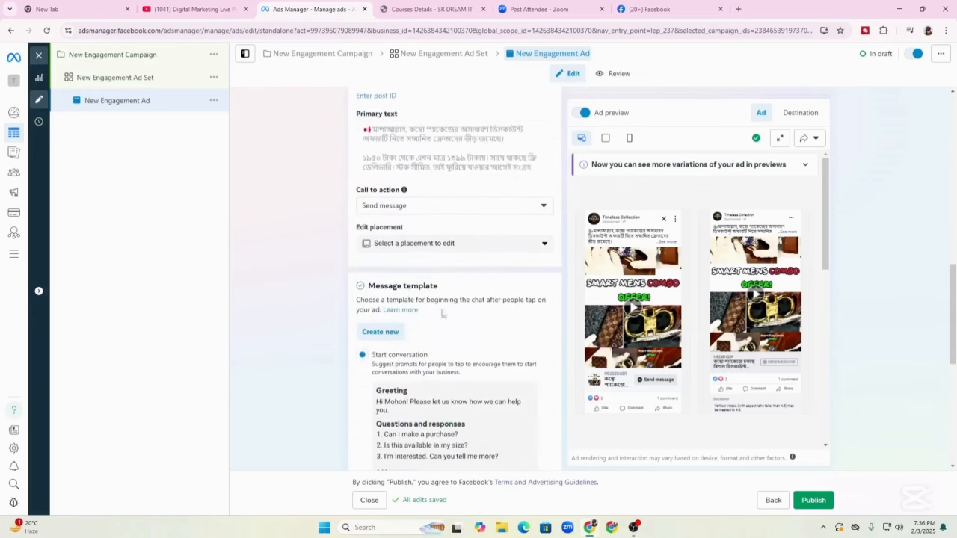
scroll(396, 260, down, 2)
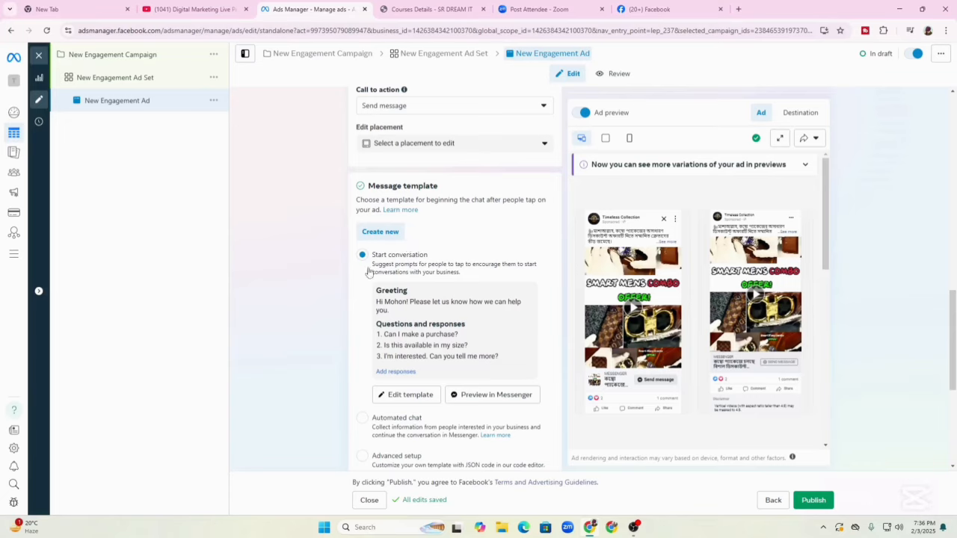
scroll(363, 277, down, 3)
scroll(416, 347, down, 1)
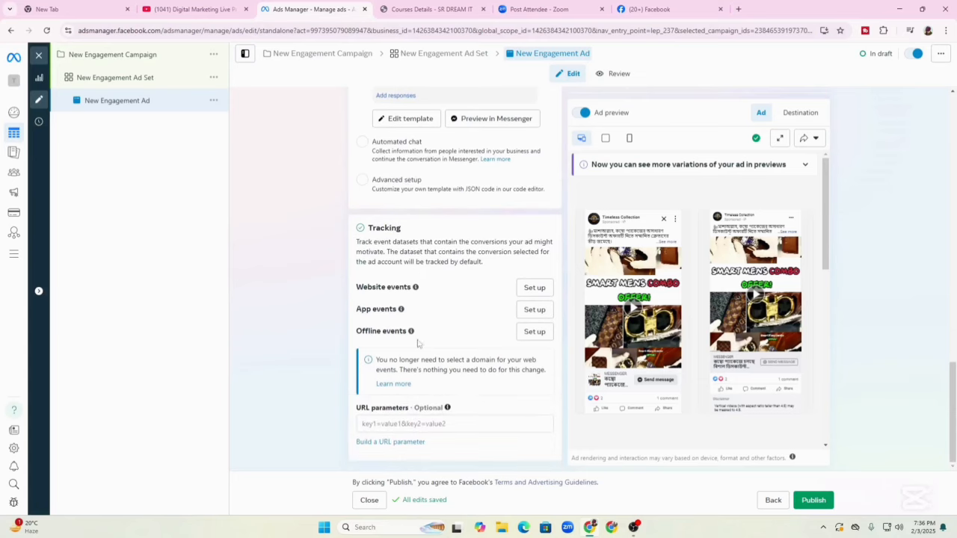
- Recheck the ad's primary text, call to action and message template, and publish the engagement campaign
scroll(428, 352, up, 2)
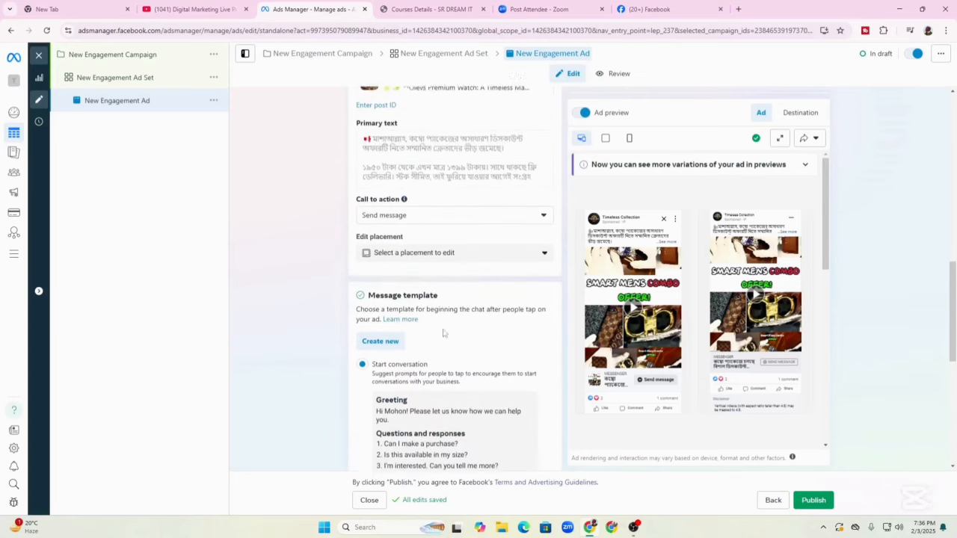
click(819, 501)
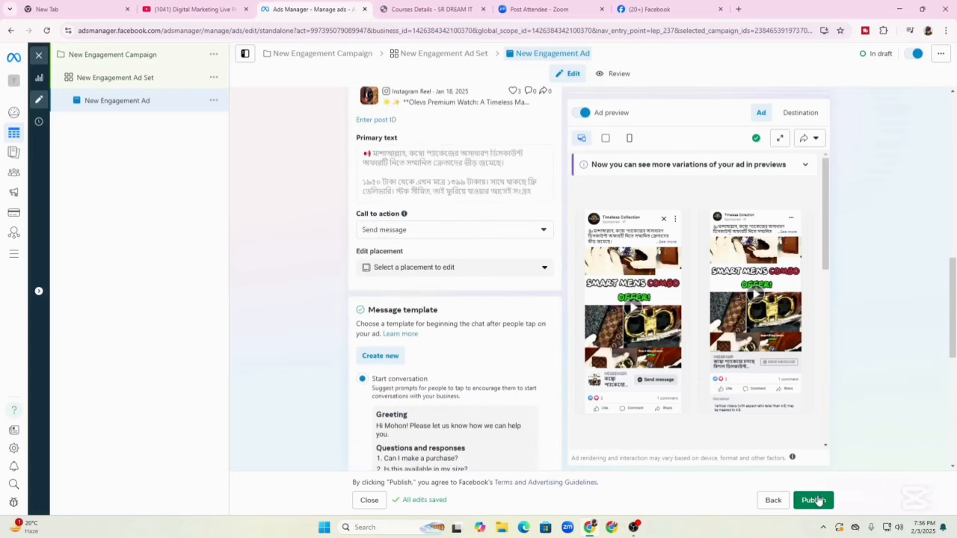